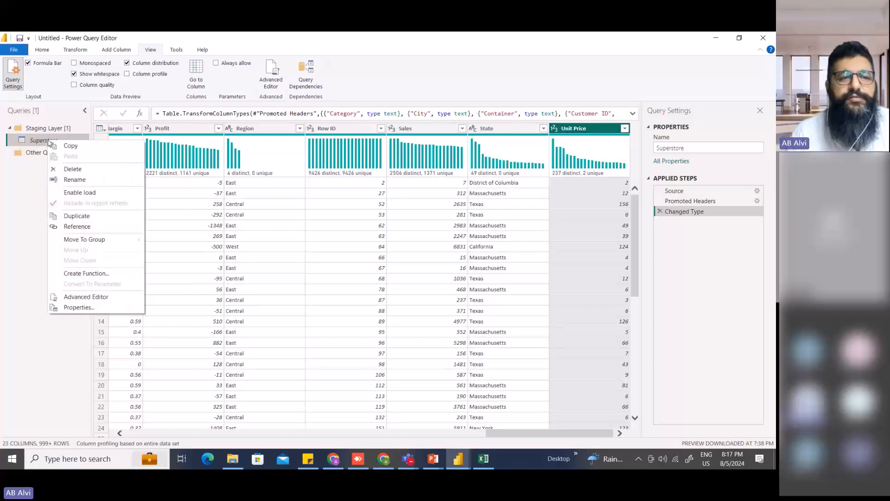
# Create a reference of the Superstore query and move it into a new group named Data Model
pyautogui.click(63, 226)
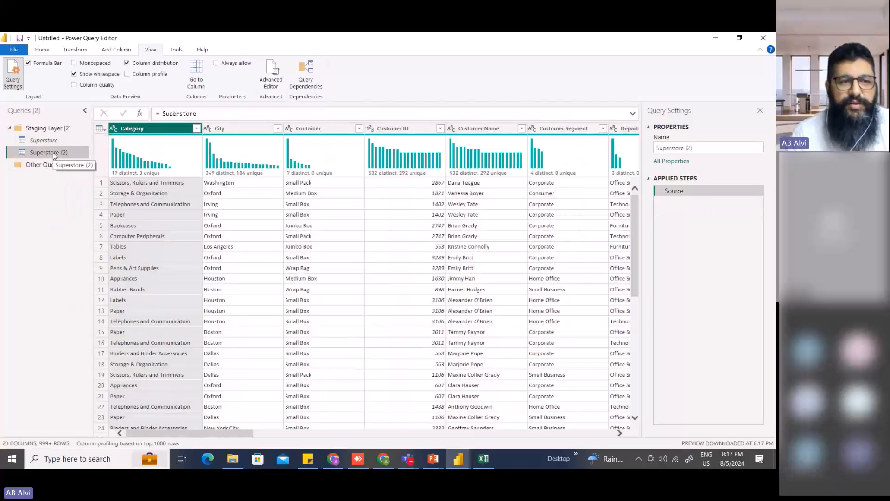
pyautogui.rightClick(53, 154)
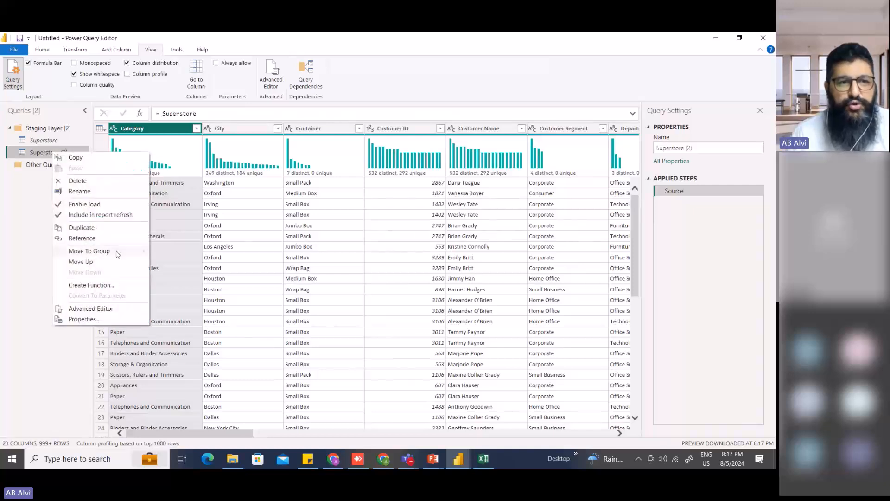
pyautogui.moveTo(117, 252)
pyautogui.click(195, 272)
pyautogui.write('Data Model')
pyautogui.press('Return')
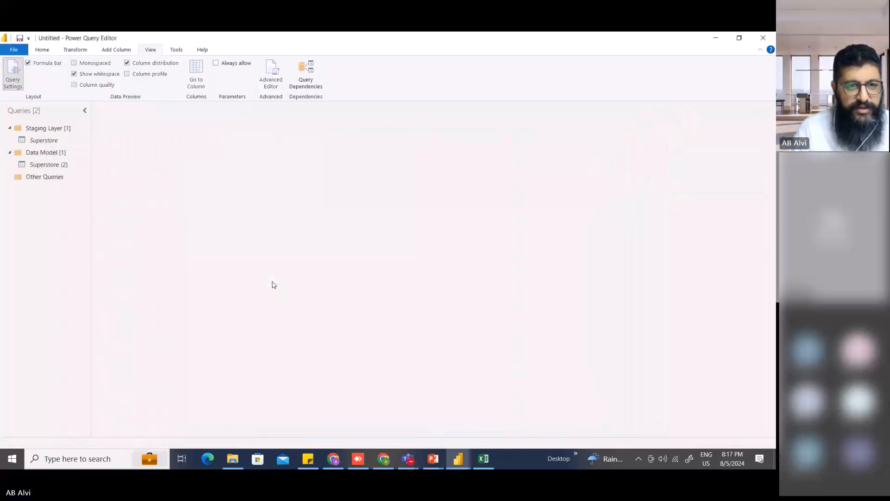
# Hide the column distribution and rename the referenced Superstore query in the Data Model group to Customers
pyautogui.click(51, 165)
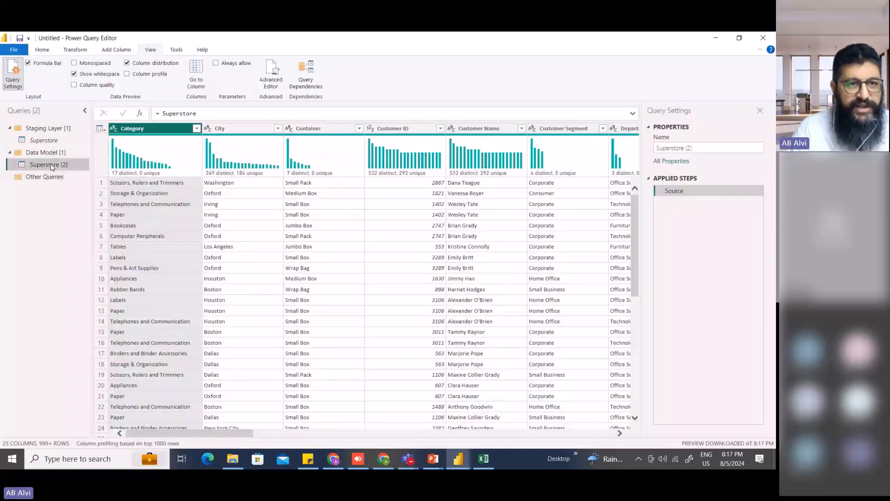
pyautogui.click(127, 63)
pyautogui.moveTo(695, 148); pyautogui.dragTo(639, 153)
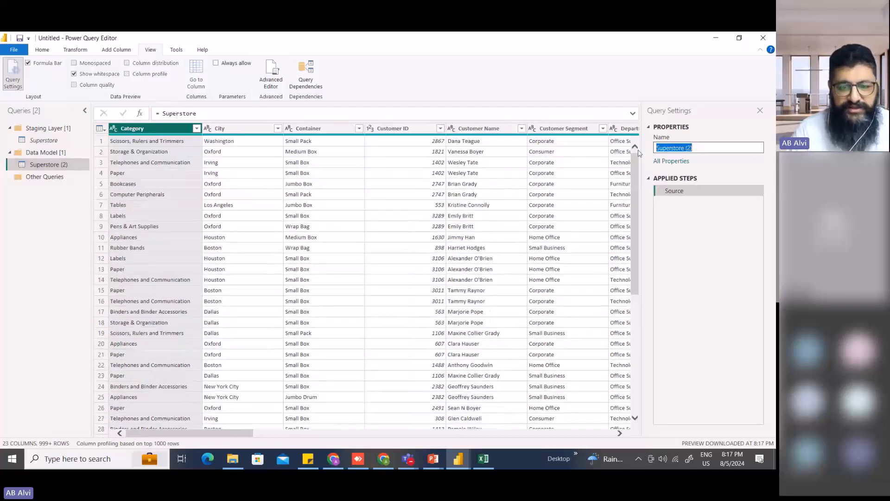
pyautogui.write('Customers')
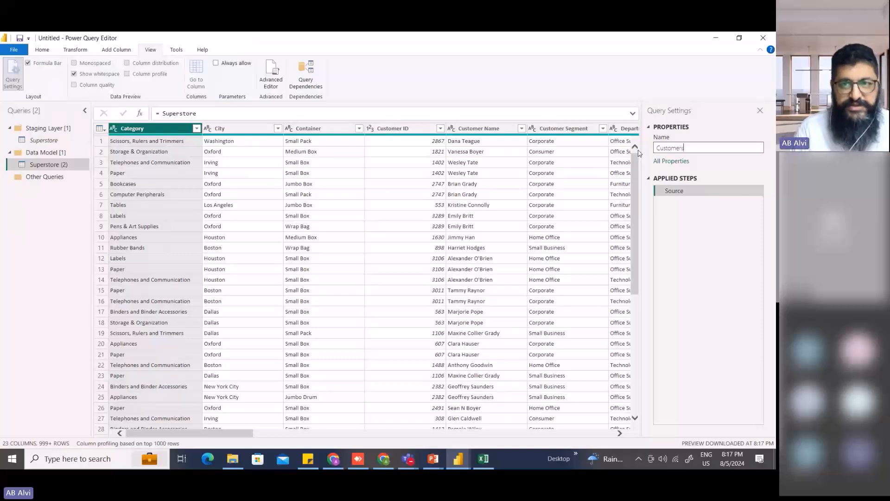
pyautogui.press('Return')
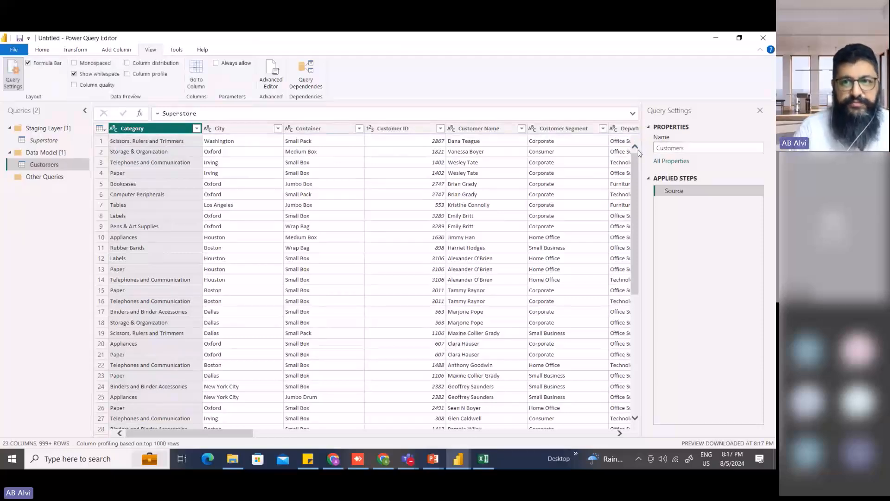
# Switch to the Superstore template workbook in Excel, check the columns listed for the Customers entity, and return to Power Query Editor
pyautogui.click(483, 459)
pyautogui.click(197, 182)
pyautogui.click(150, 162)
pyautogui.moveTo(150, 162); pyautogui.dragTo(273, 165)
pyautogui.click(466, 457)
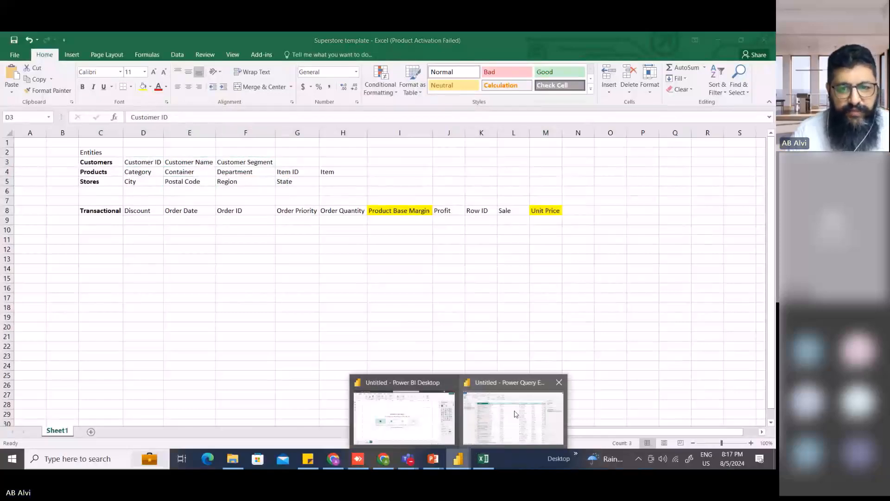
pyautogui.click(515, 413)
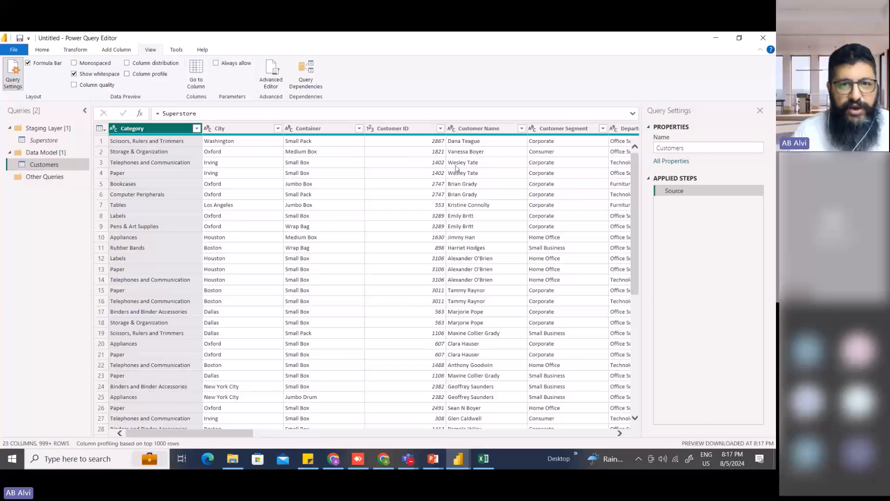
# Keep only the Customer ID, Customer Name and Customer Segment columns in the Customers query by removing all other columns
pyautogui.click(412, 128)
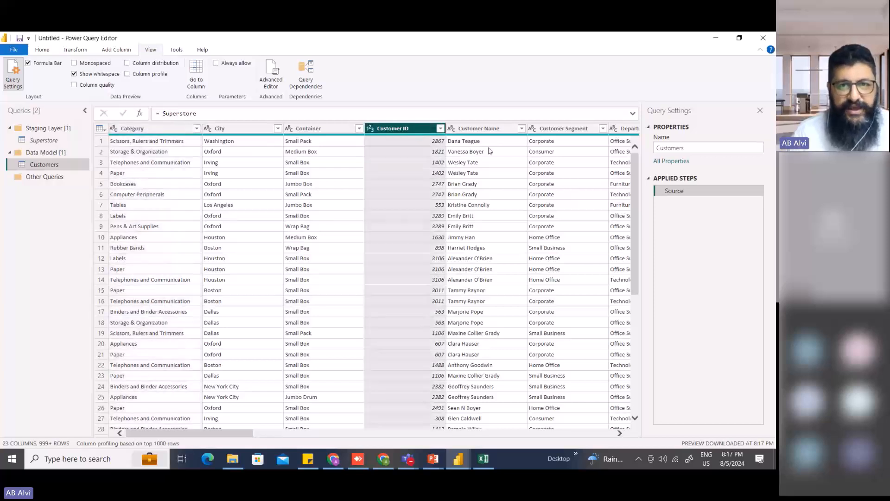
pyautogui.keyDown('ctrl'); pyautogui.click(482, 129); pyautogui.keyUp('ctrl')
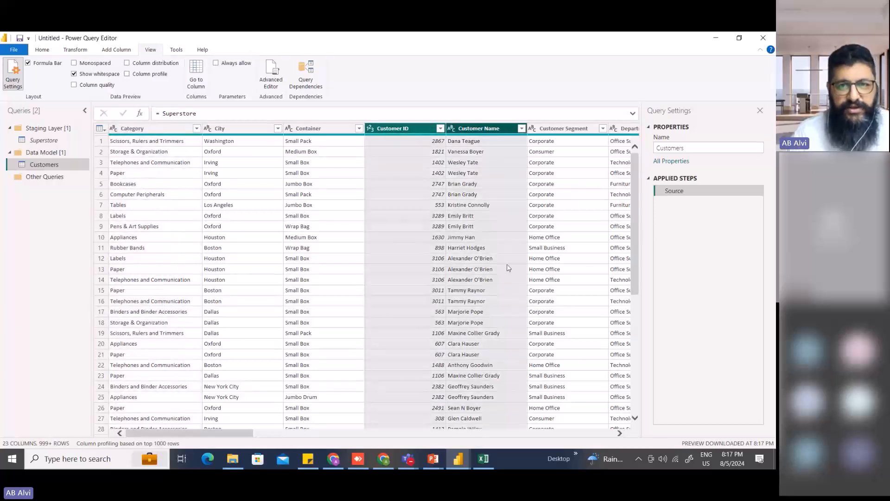
pyautogui.keyDown('ctrl'); pyautogui.click(533, 279); pyautogui.keyUp('ctrl')
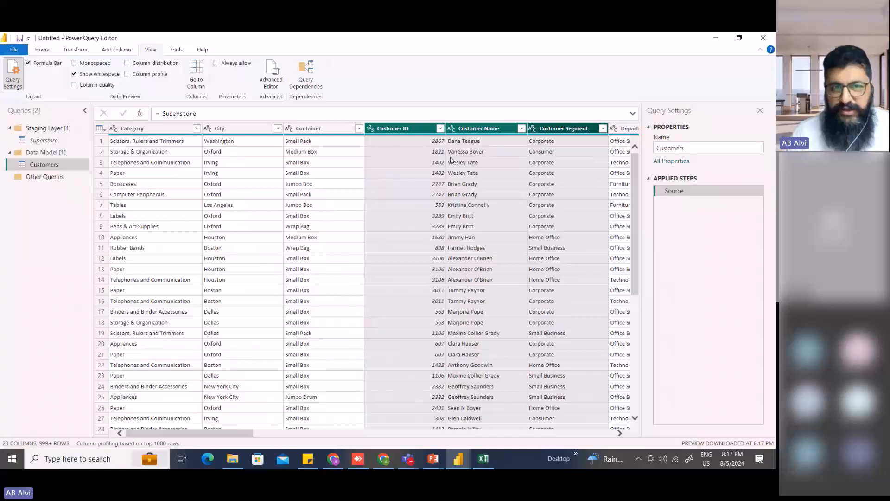
pyautogui.click(42, 50)
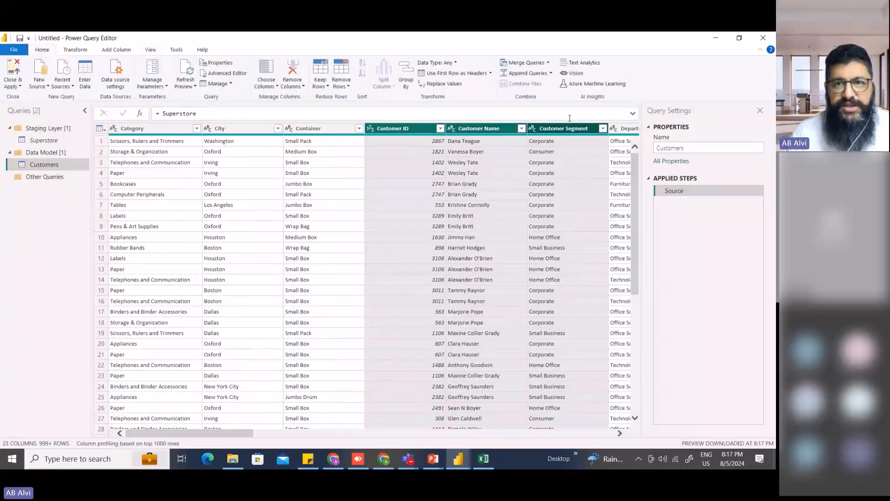
pyautogui.click(299, 88)
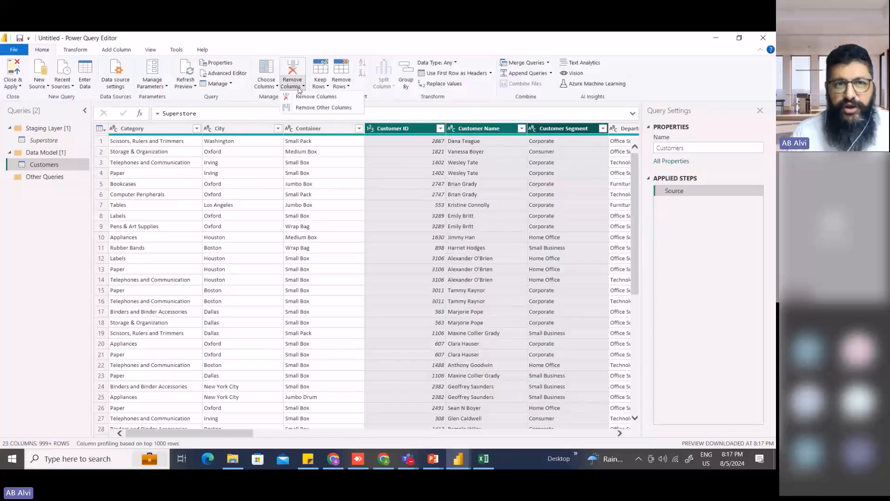
pyautogui.click(306, 112)
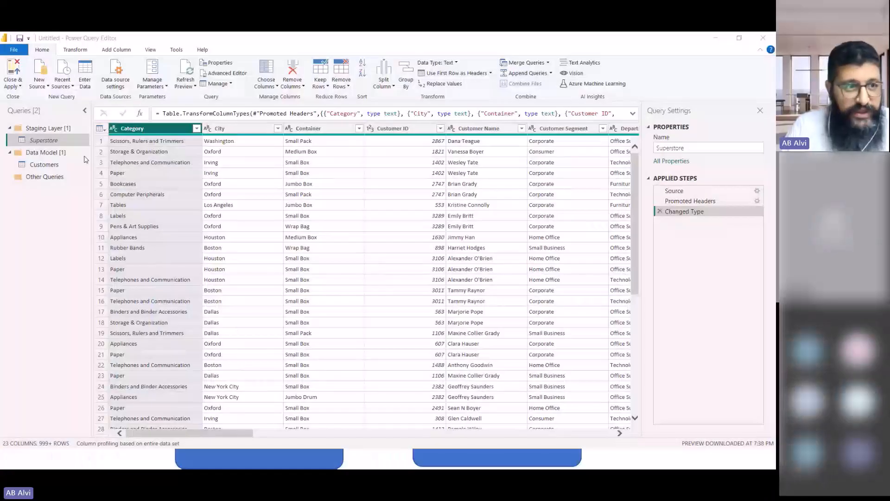
# Set column profiling of the Customers query to the entire data set and show the column distribution
pyautogui.click(44, 165)
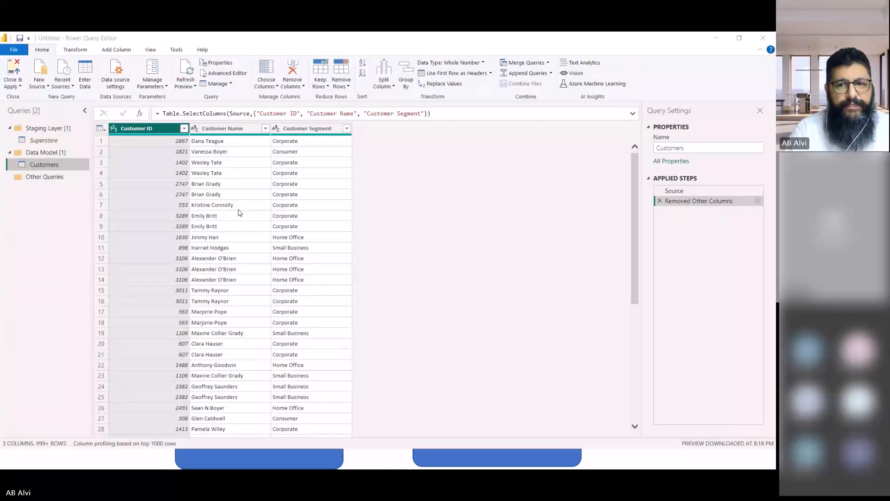
pyautogui.click(239, 131)
pyautogui.click(162, 132)
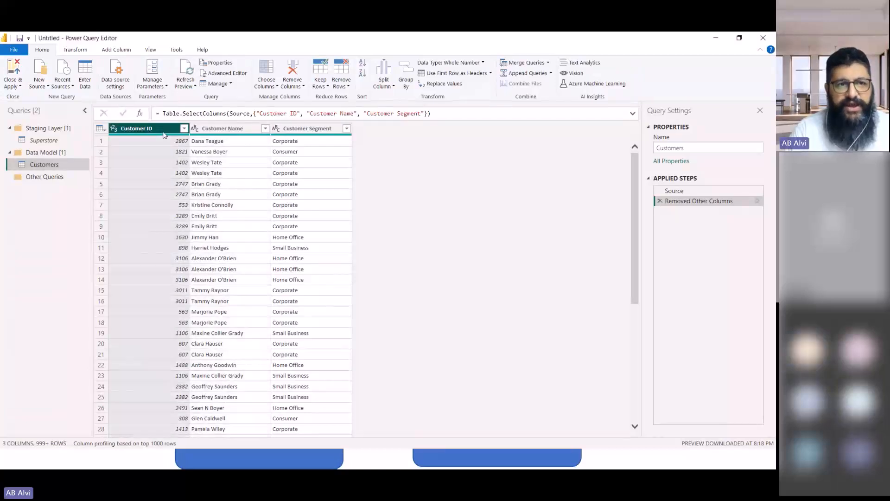
pyautogui.click(239, 131)
pyautogui.click(303, 131)
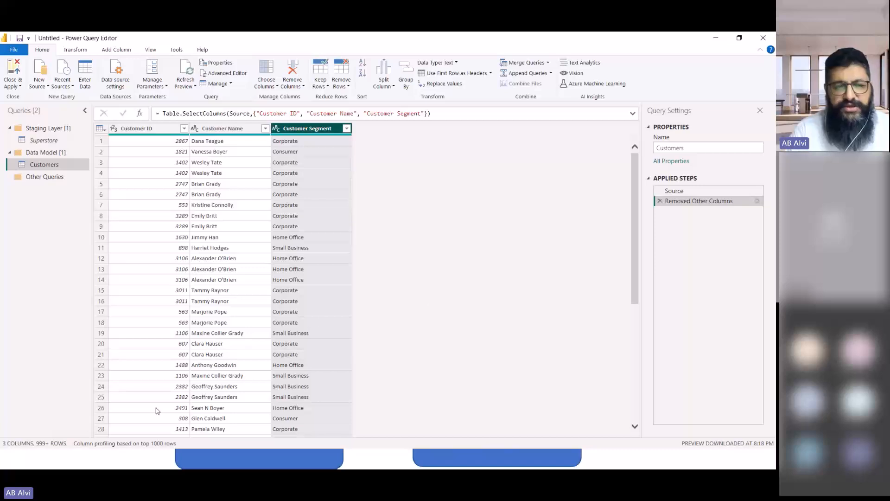
pyautogui.click(119, 444)
pyautogui.click(125, 492)
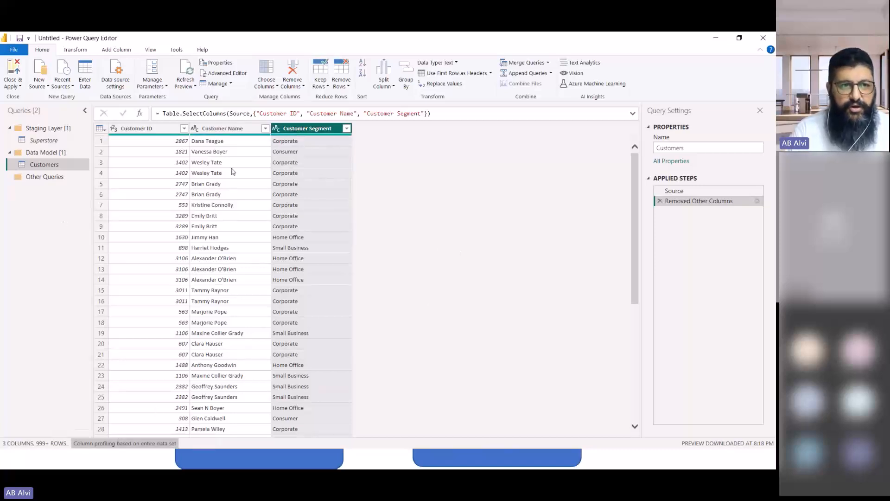
pyautogui.click(139, 129)
pyautogui.click(150, 50)
pyautogui.click(147, 63)
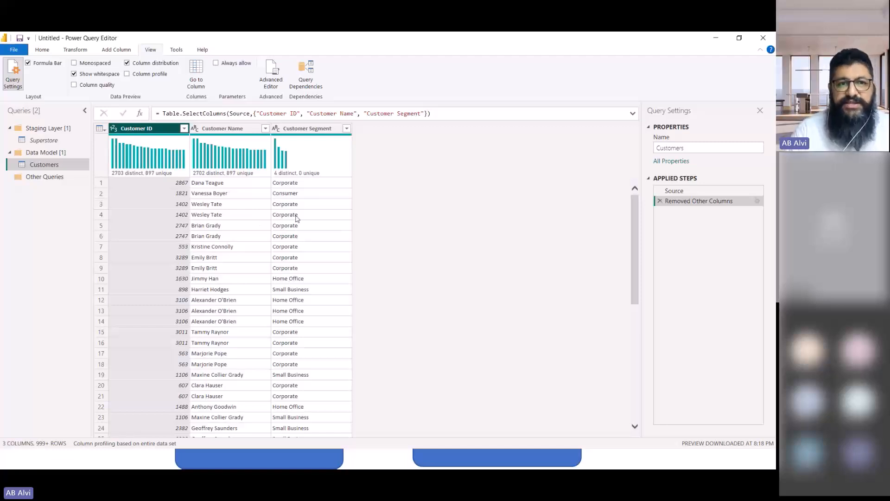
# Examine the distinct and unique counts of the Customers columns and the rows with repeated customer IDs
pyautogui.hotkey('ctrl', '2')
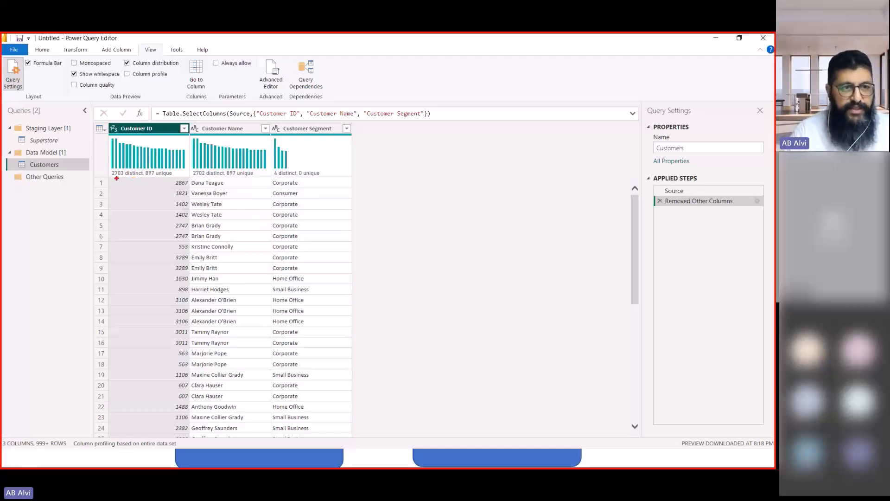
pyautogui.moveTo(107, 161)
pyautogui.mouseDown()
pyautogui.moveTo(157, 175)
pyautogui.moveTo(343, 184)
pyautogui.mouseUp()
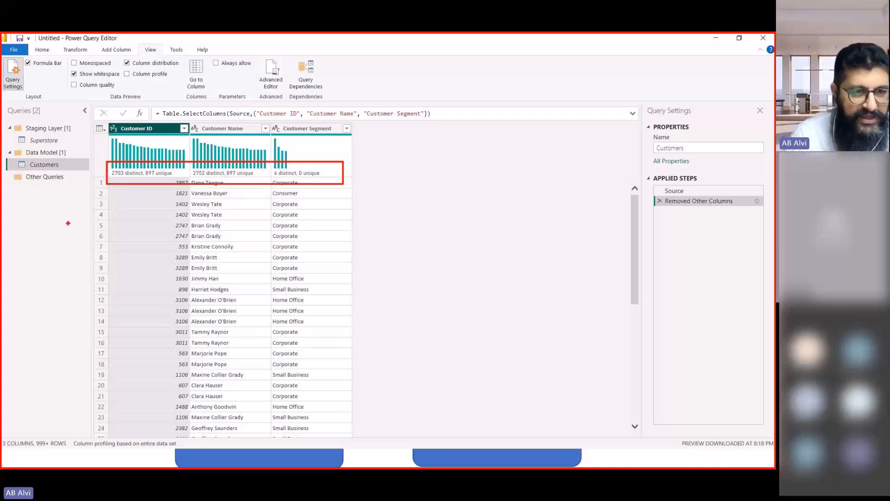
pyautogui.press('Escape')
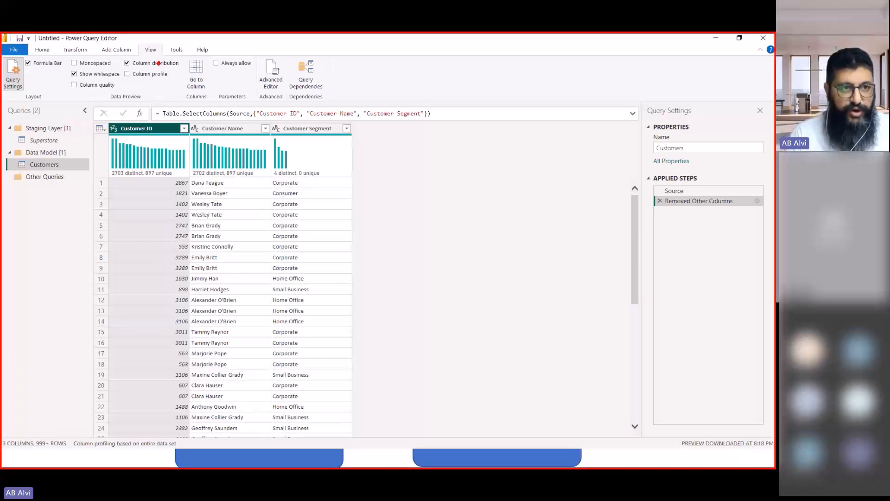
pyautogui.moveTo(102, 152)
pyautogui.mouseDown()
pyautogui.moveTo(160, 193)
pyautogui.moveTo(358, 191)
pyautogui.mouseUp()
pyautogui.moveTo(112, 177); pyautogui.dragTo(141, 177)
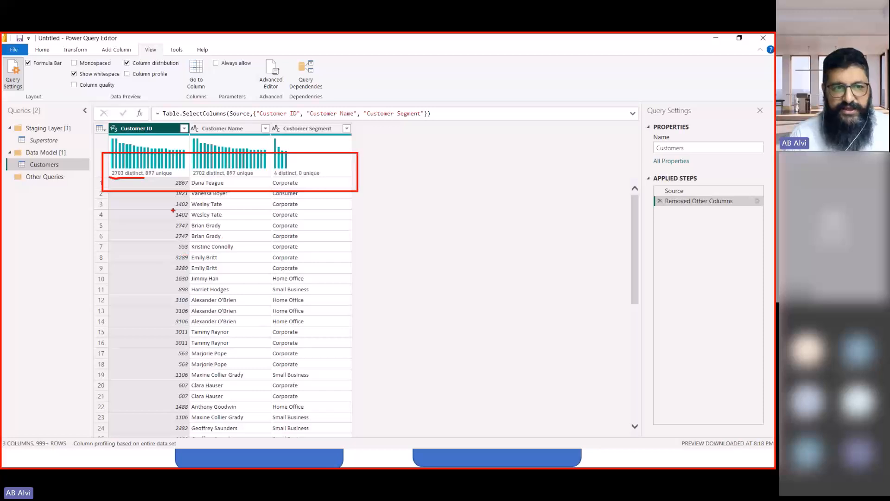
pyautogui.moveTo(175, 209)
pyautogui.mouseDown()
pyautogui.moveTo(188, 209)
pyautogui.moveTo(180, 240)
pyautogui.moveTo(353, 241)
pyautogui.mouseUp()
pyautogui.moveTo(166, 198)
pyautogui.mouseDown()
pyautogui.moveTo(246, 216)
pyautogui.moveTo(339, 218)
pyautogui.mouseUp()
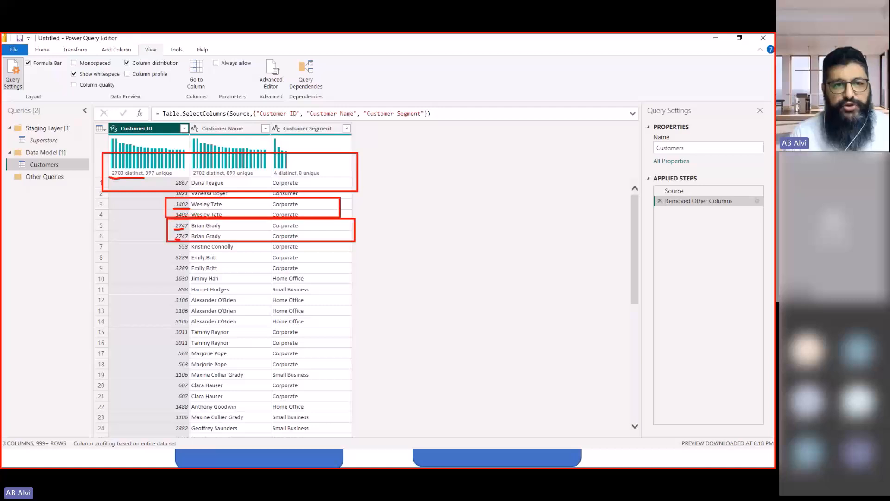
pyautogui.moveTo(165, 250); pyautogui.dragTo(341, 275)
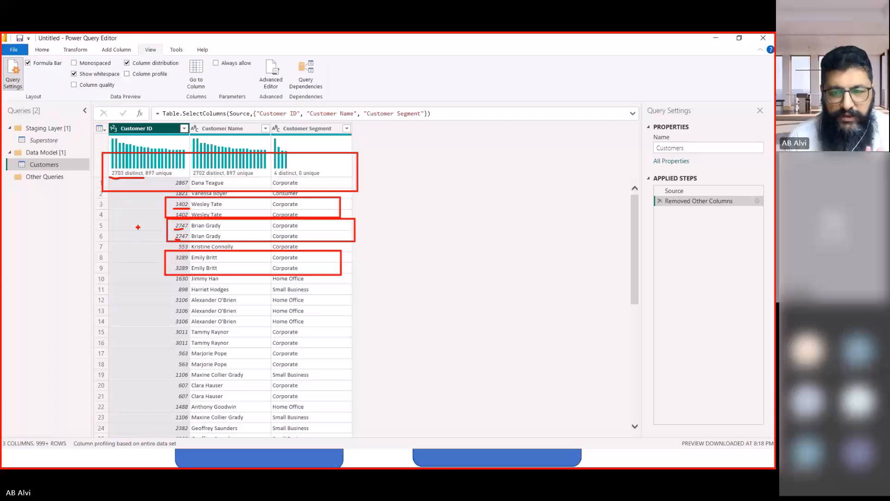
pyautogui.press('Escape')
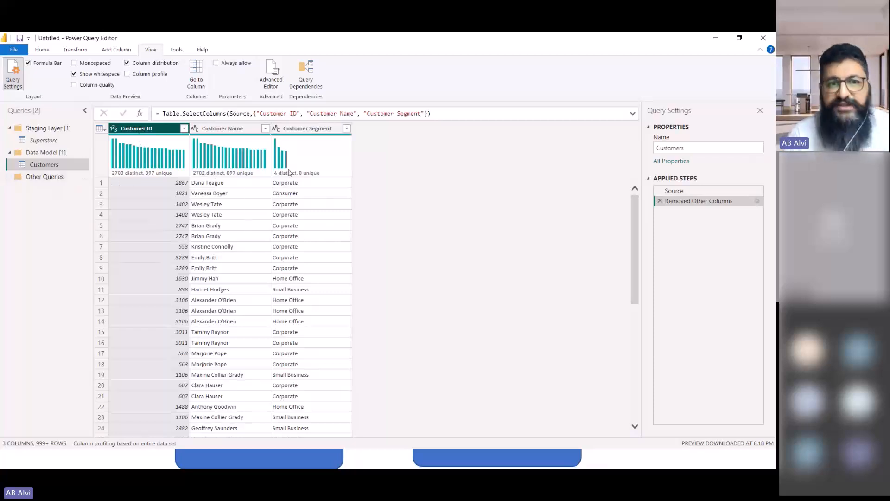
# Remove duplicate rows from the Customers query based on the Customer ID column
pyautogui.moveTo(291, 172)
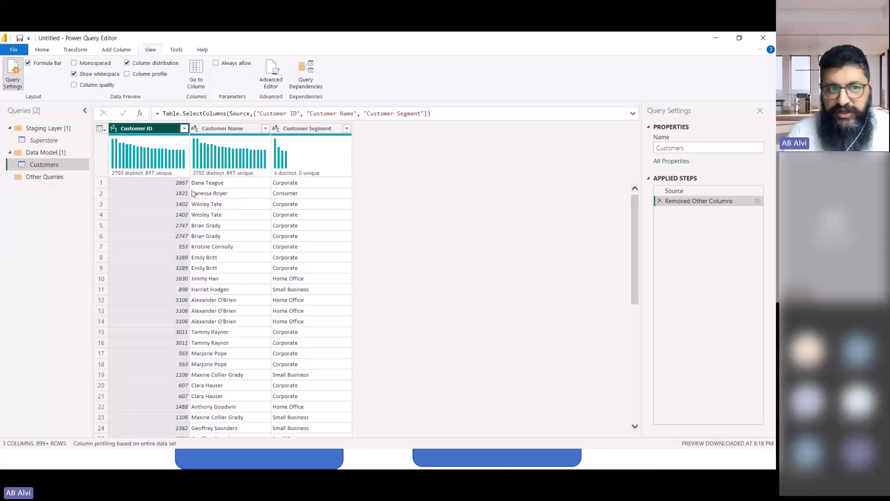
pyautogui.rightClick(147, 131)
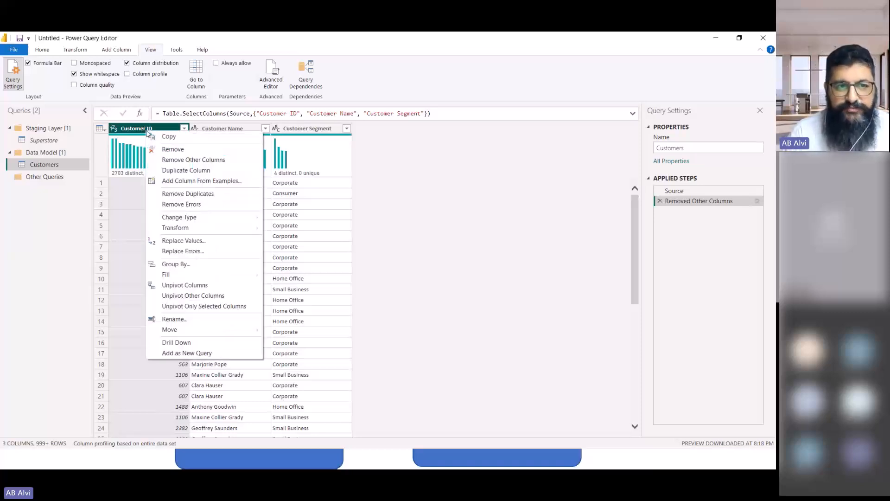
pyautogui.click(179, 197)
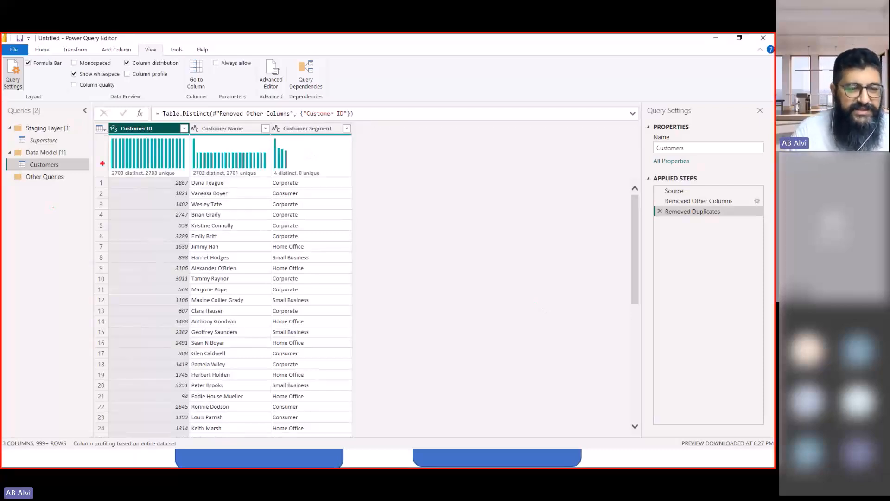
# Compare the distinct and unique counts of Customer ID, Customer Name and Customer Segment in the deduplicated Customers query
pyautogui.moveTo(104, 161); pyautogui.dragTo(188, 183)
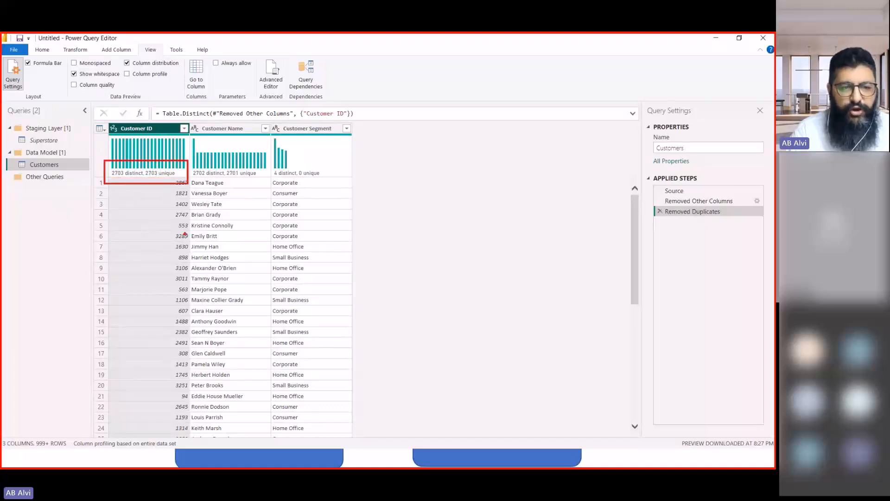
pyautogui.moveTo(191, 159)
pyautogui.mouseDown()
pyautogui.moveTo(206, 177)
pyautogui.moveTo(265, 192)
pyautogui.mouseUp()
pyautogui.moveTo(269, 160); pyautogui.dragTo(373, 194)
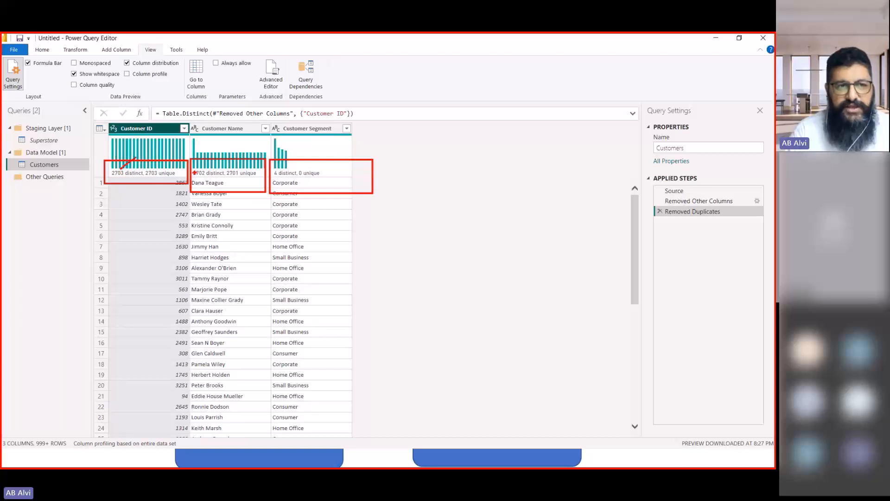
pyautogui.moveTo(199, 168); pyautogui.dragTo(211, 160)
pyautogui.moveTo(286, 168); pyautogui.dragTo(302, 157)
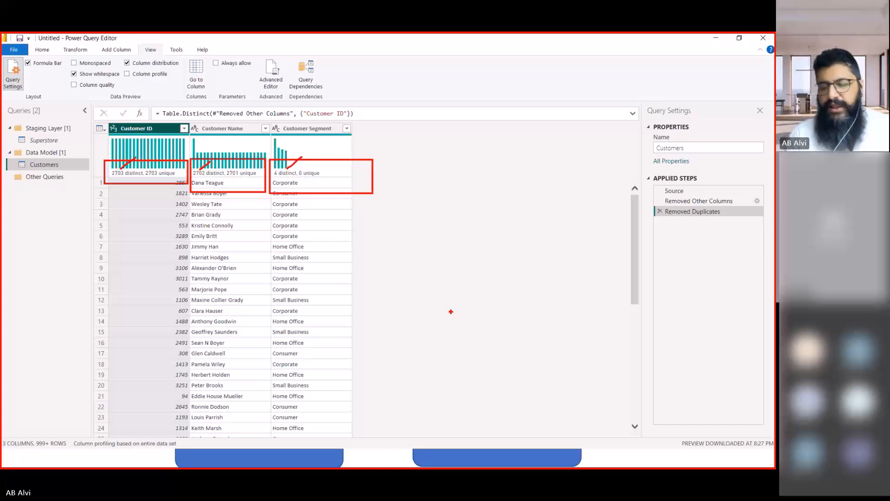
pyautogui.press('Escape')
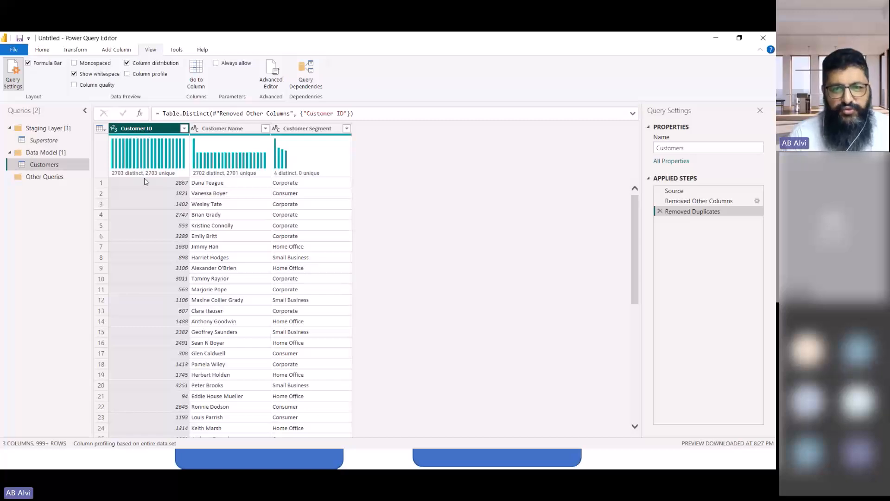
pyautogui.moveTo(132, 173)
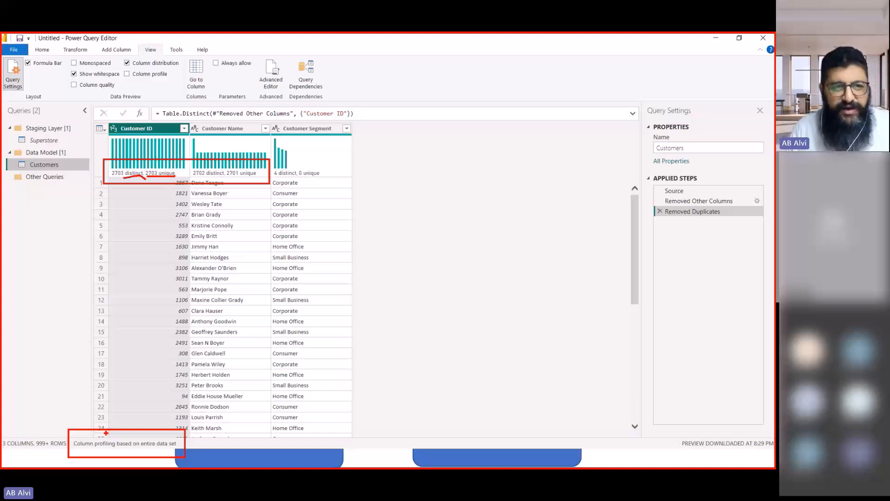
# Examine the Customer Name value distribution for the repeated name using the column profile instead of the column distribution, then hide the profile
pyautogui.press('Escape')
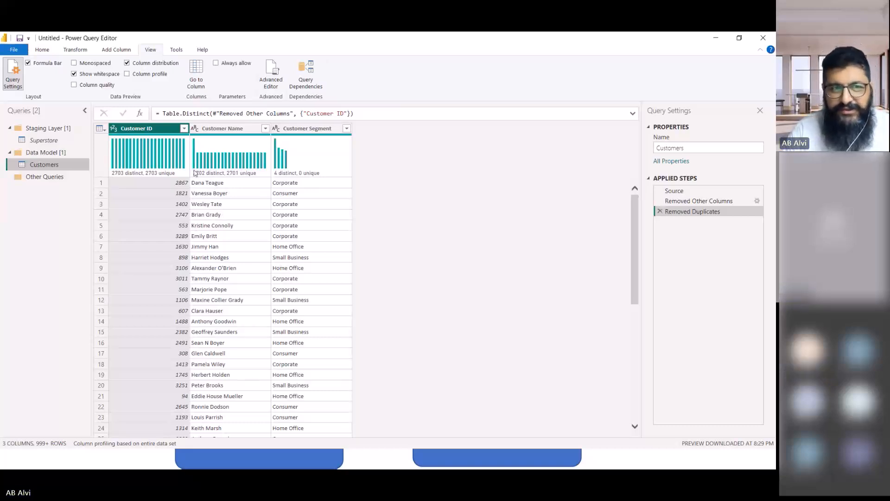
pyautogui.moveTo(197, 173)
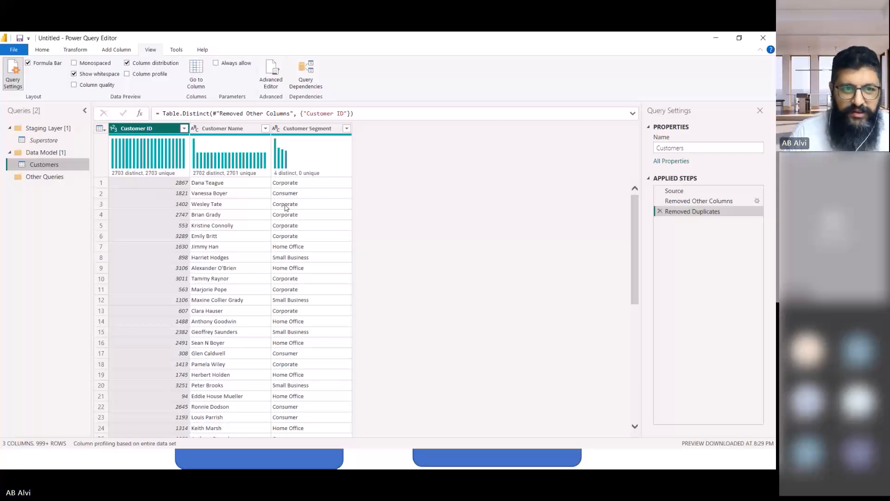
pyautogui.click(265, 132)
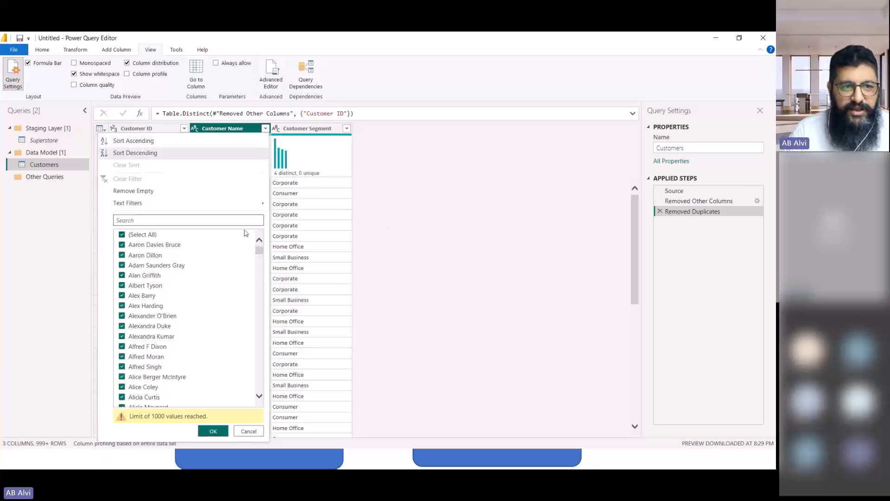
pyautogui.click(370, 250)
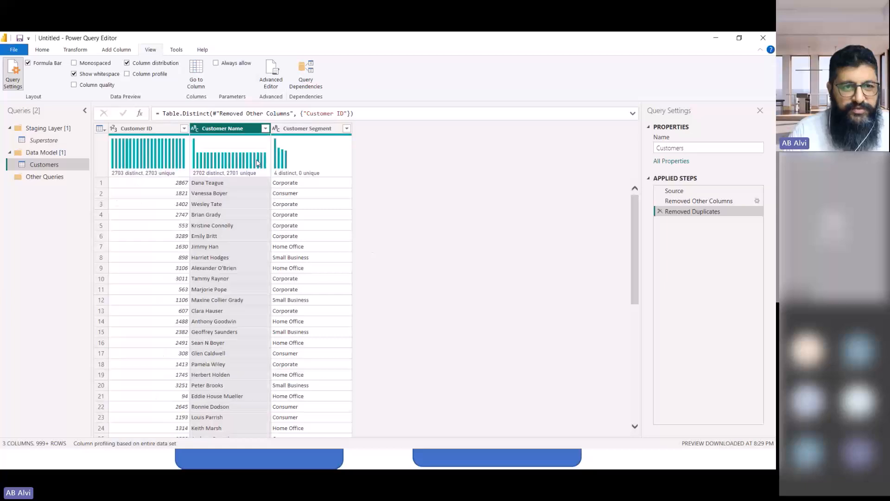
pyautogui.click(127, 62)
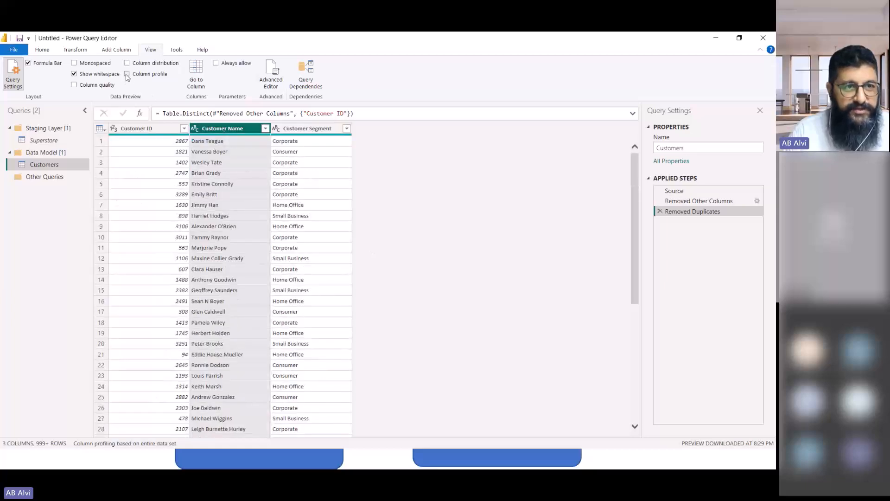
pyautogui.click(126, 74)
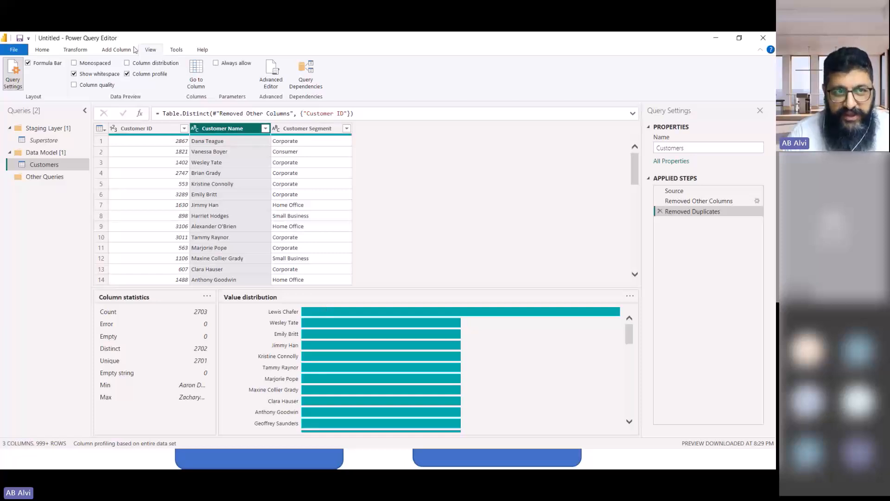
pyautogui.moveTo(315, 313)
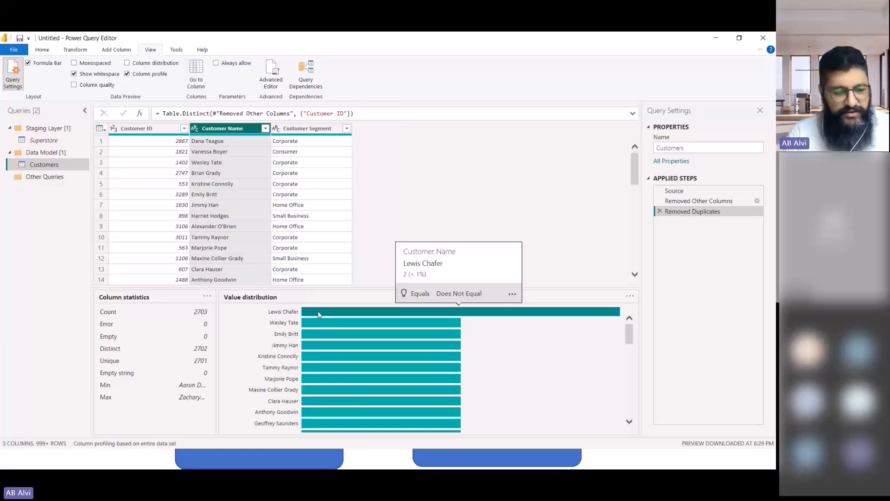
pyautogui.moveTo(262, 305); pyautogui.dragTo(302, 318)
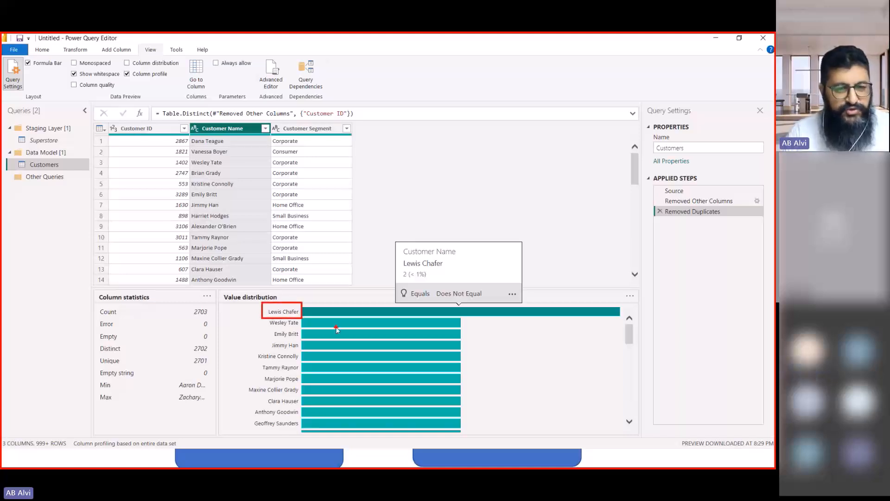
pyautogui.press('Escape')
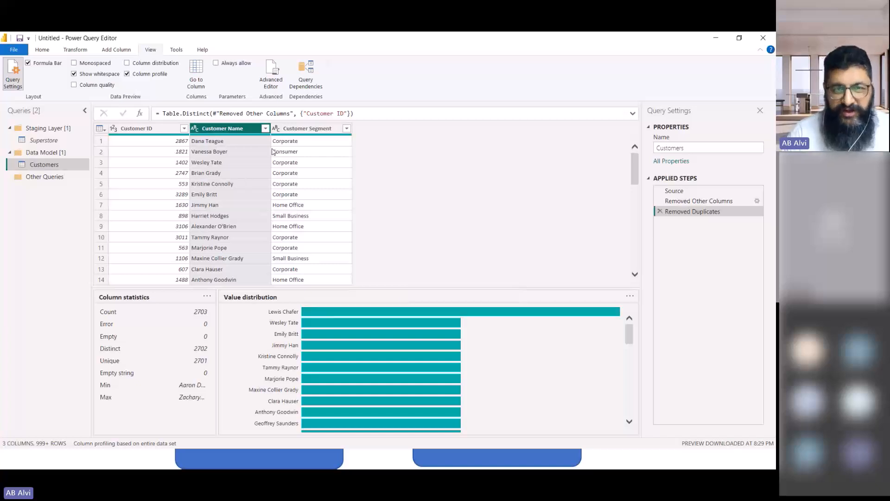
pyautogui.click(129, 74)
# Try to find the repeated customer by searching the Customer Name filter values for the first name
pyautogui.click(265, 128)
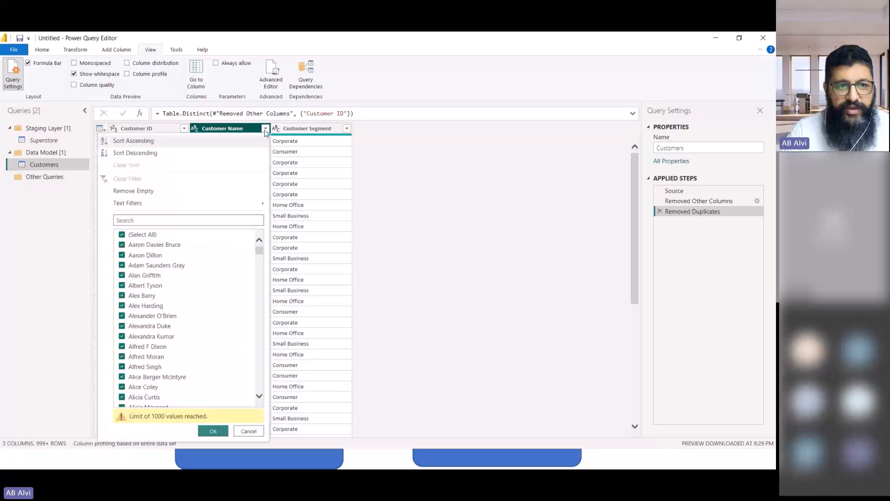
pyautogui.click(187, 221)
pyautogui.write('lewis')
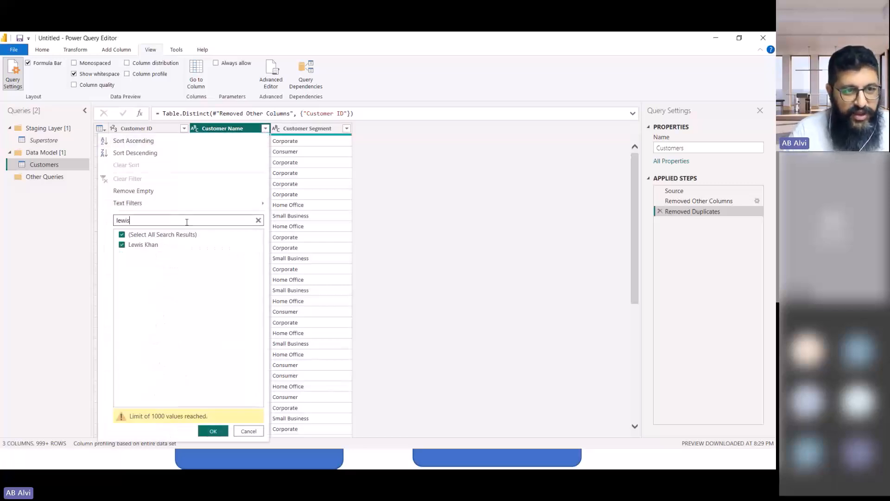
pyautogui.press('BackSpace')
pyautogui.press('BackSpace')
pyautogui.press('BackSpace')
pyautogui.press('BackSpace')
pyautogui.press('BackSpace')
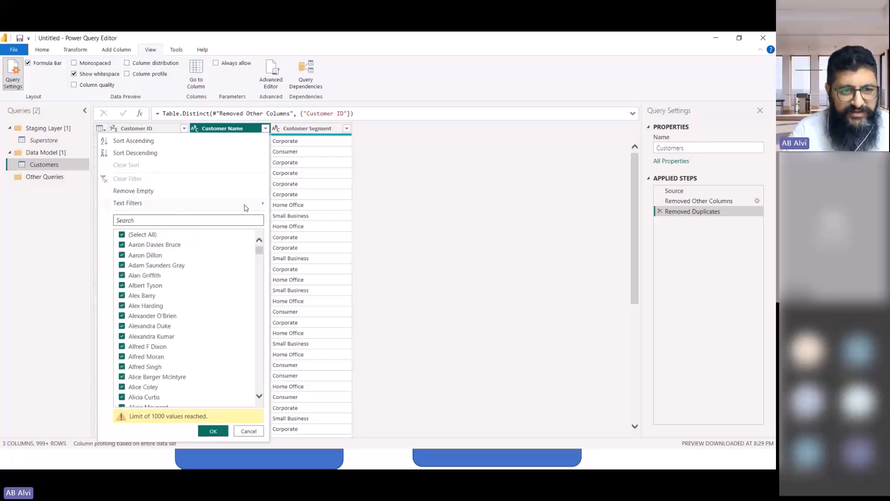
# Filter the Customers query to rows where Customer Name equals the repeated customer's full name
pyautogui.moveTo(258, 205)
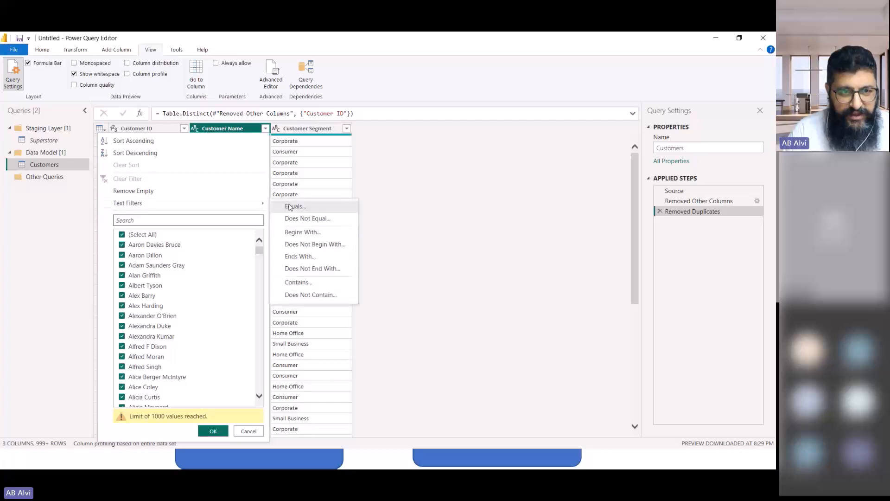
pyautogui.click(285, 205)
pyautogui.click(350, 243)
pyautogui.write('Lewsi')
pyautogui.press('BackSpace')
pyautogui.press('BackSpace')
pyautogui.write('is Chafer')
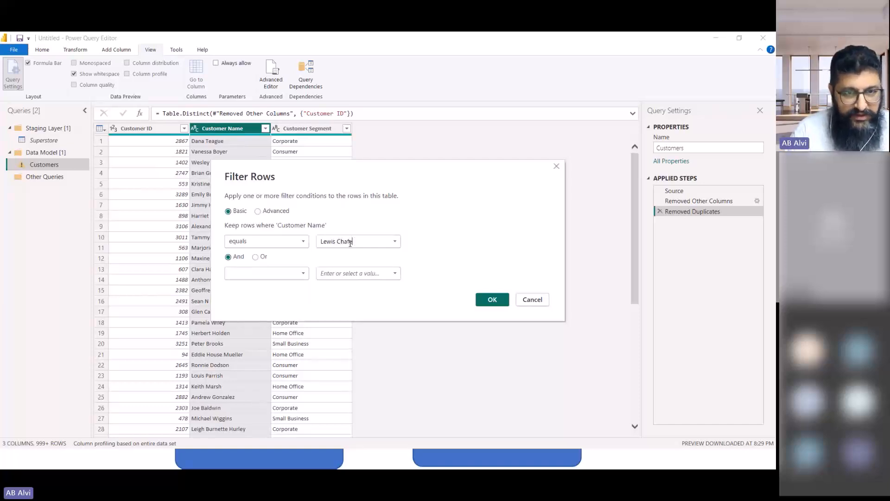
pyautogui.click(491, 300)
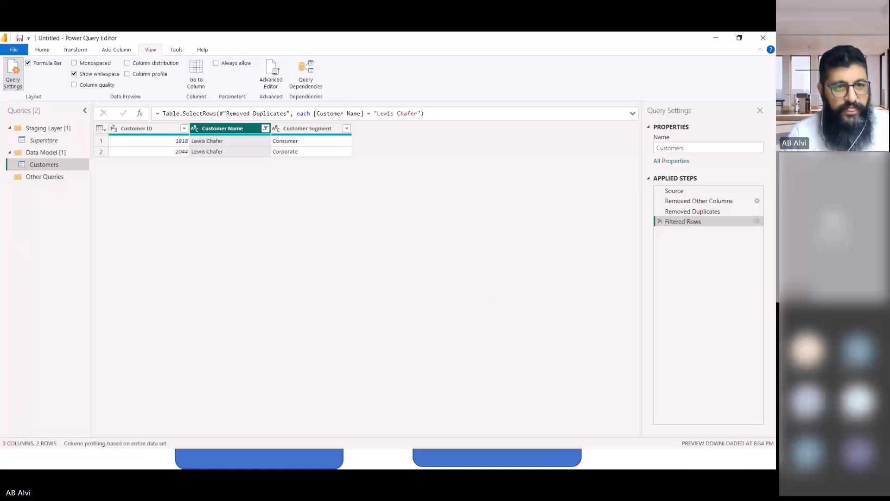
# Compare the customer IDs of the filtered rows that share the same customer name
pyautogui.moveTo(189, 132)
pyautogui.mouseDown()
pyautogui.moveTo(197, 163)
pyautogui.moveTo(234, 163)
pyautogui.mouseUp()
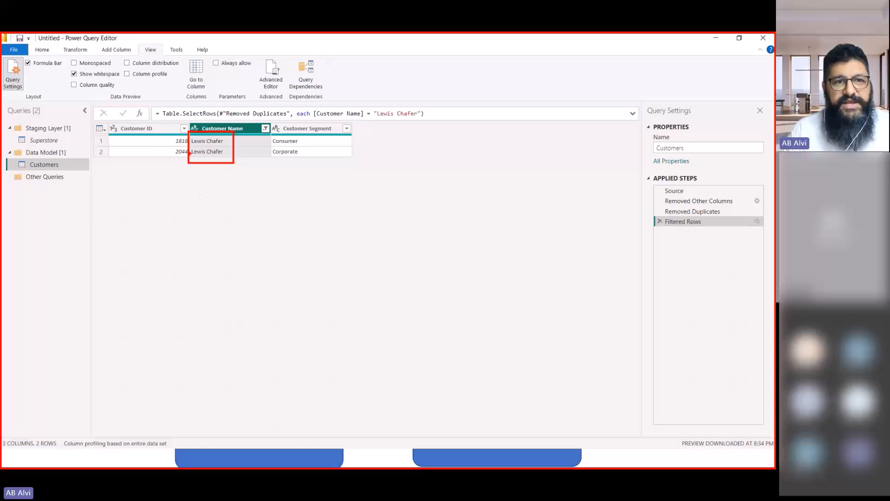
pyautogui.moveTo(159, 141)
pyautogui.mouseDown()
pyautogui.moveTo(172, 136)
pyautogui.moveTo(161, 153)
pyautogui.moveTo(180, 147)
pyautogui.mouseUp()
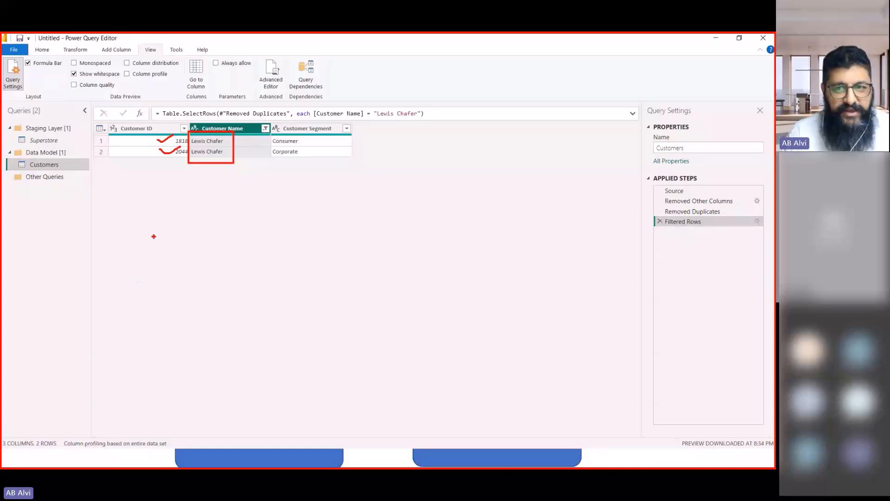
pyautogui.press('Escape')
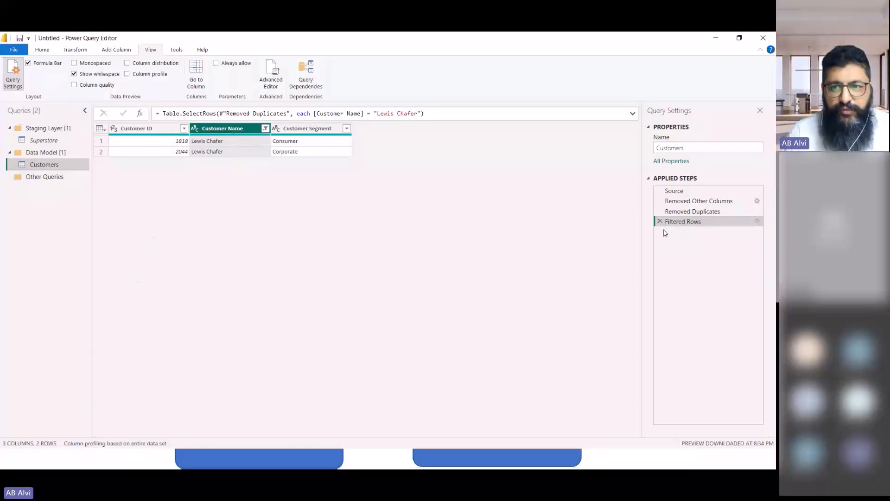
# Delete the Filtered Rows step from the Customers query and show the column distribution again for its three columns
pyautogui.click(660, 222)
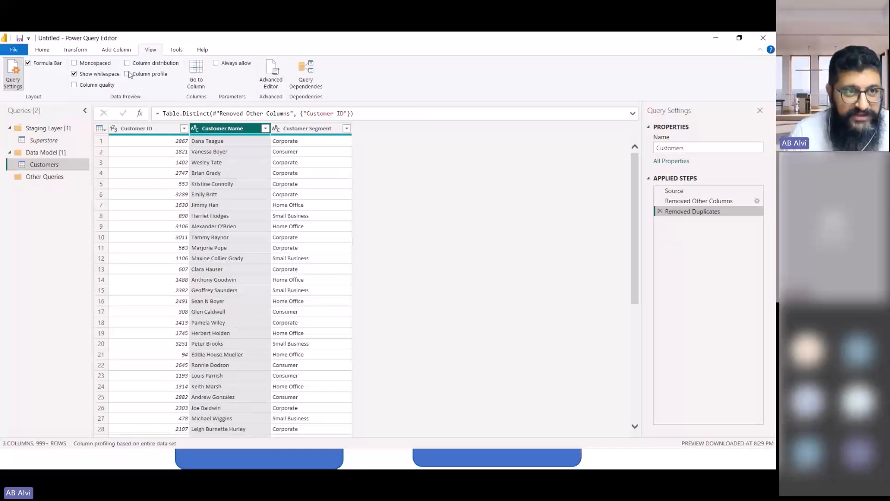
pyautogui.click(127, 63)
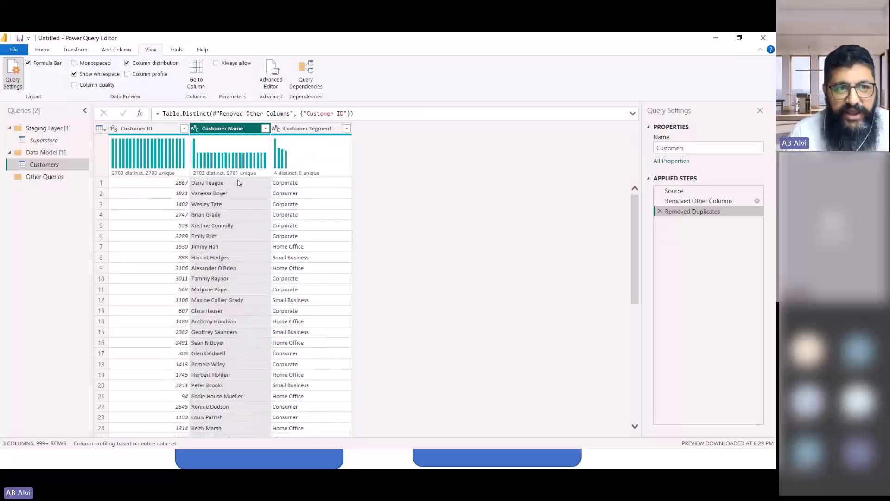
pyautogui.click(154, 130)
pyautogui.click(214, 129)
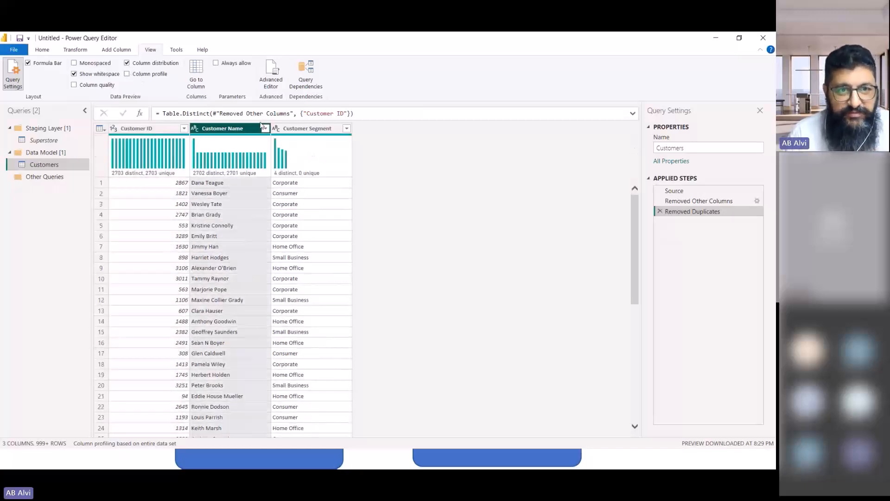
pyautogui.click(307, 128)
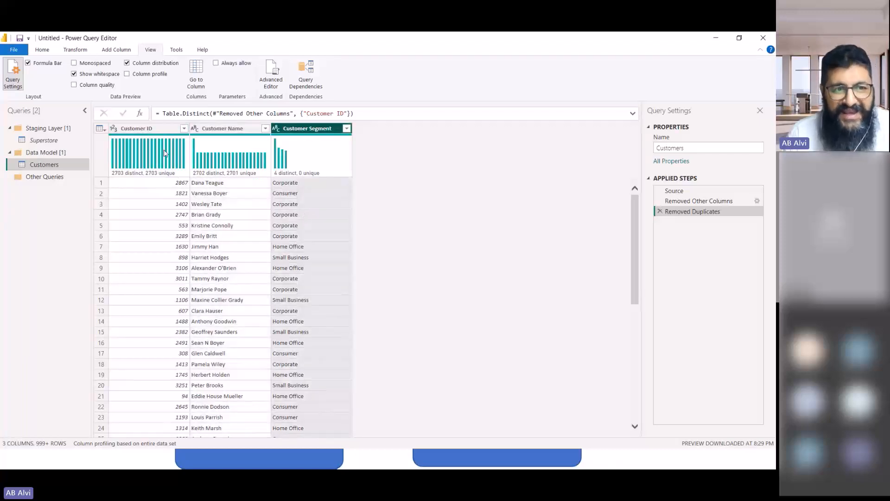